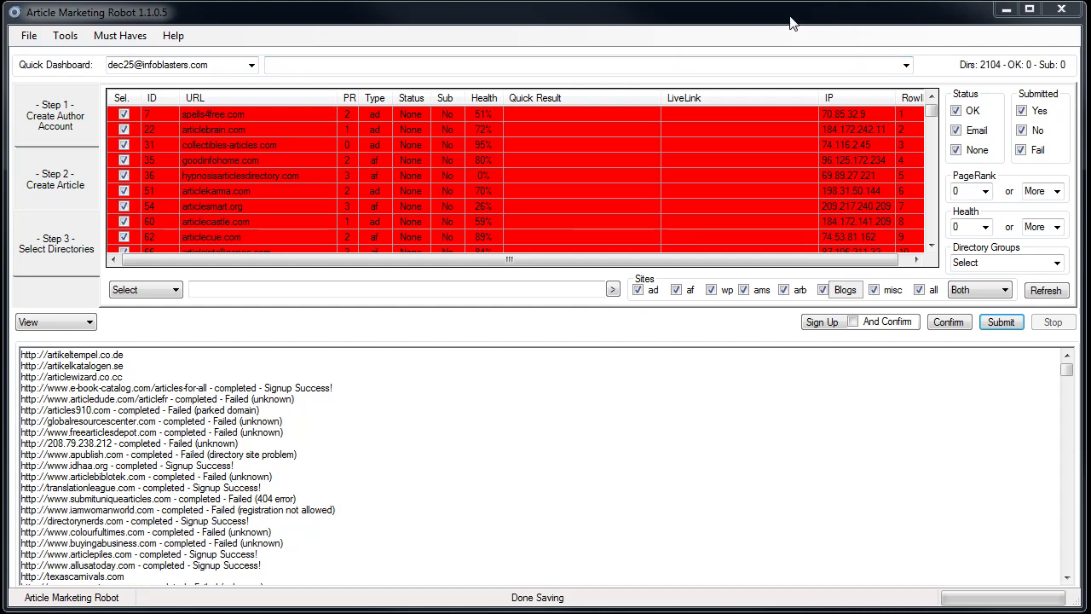
- Open the Personal WP Blogs manager from Tools and start an import from a text file
click(71, 43)
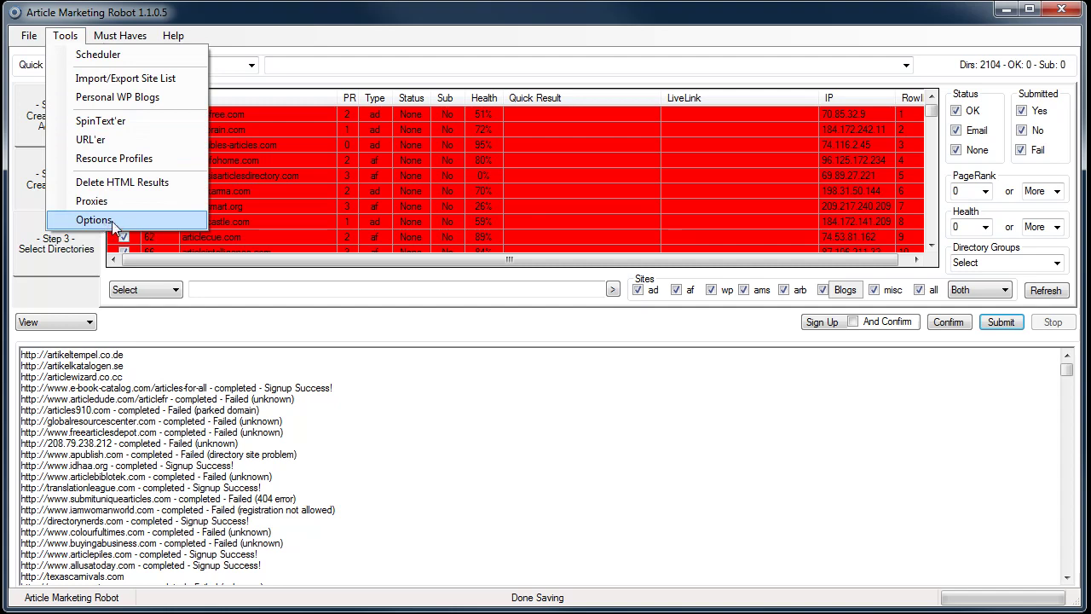
click(108, 99)
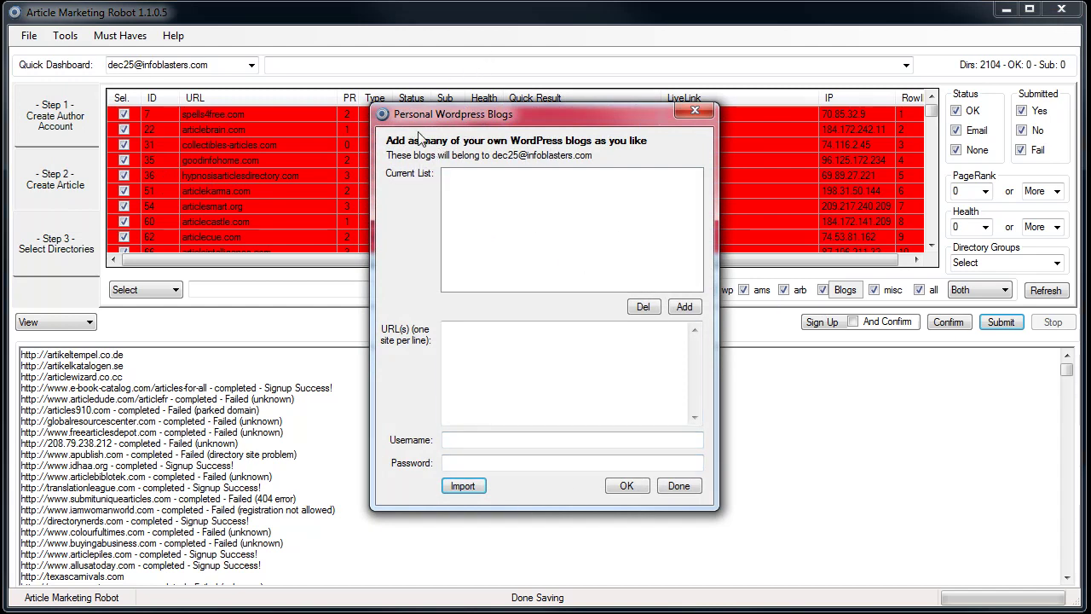
click(470, 488)
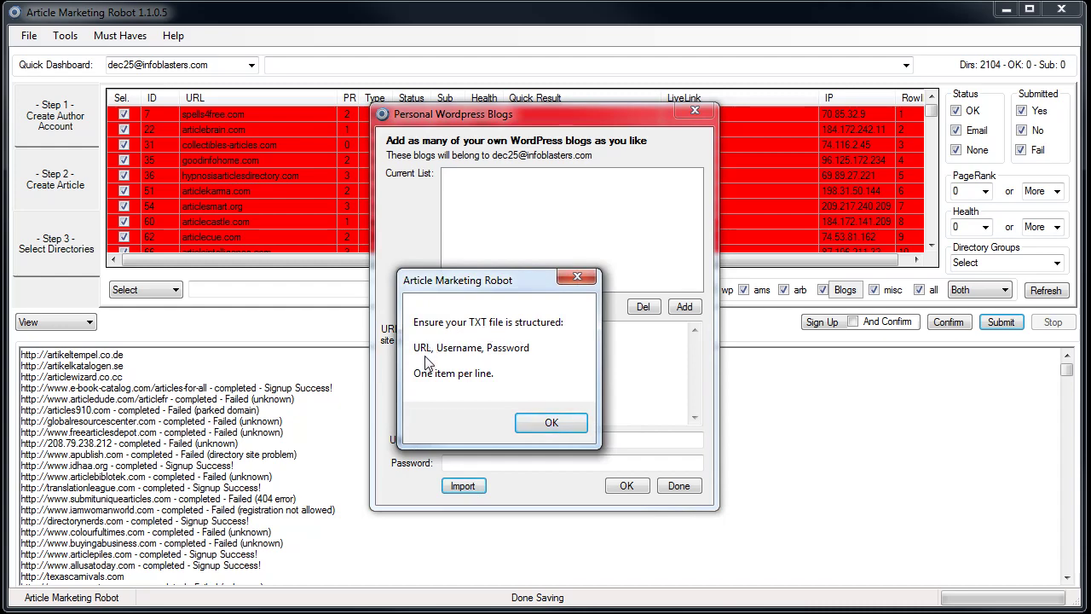
click(551, 423)
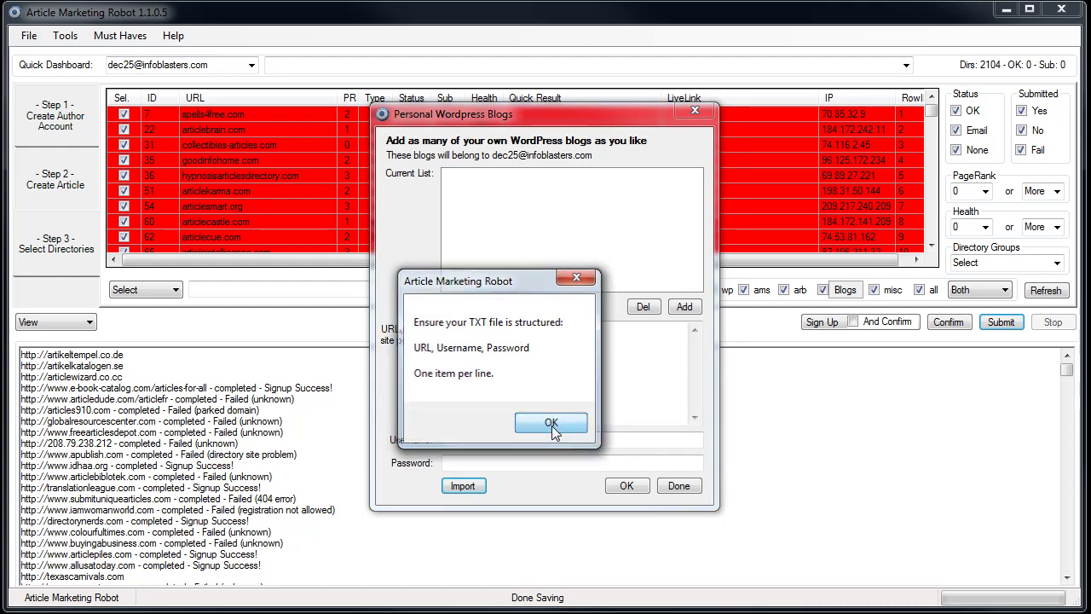
- Create a new empty text document named blogs.txt on the Desktop from the Open dialog
drag(445, 144, 464, 87)
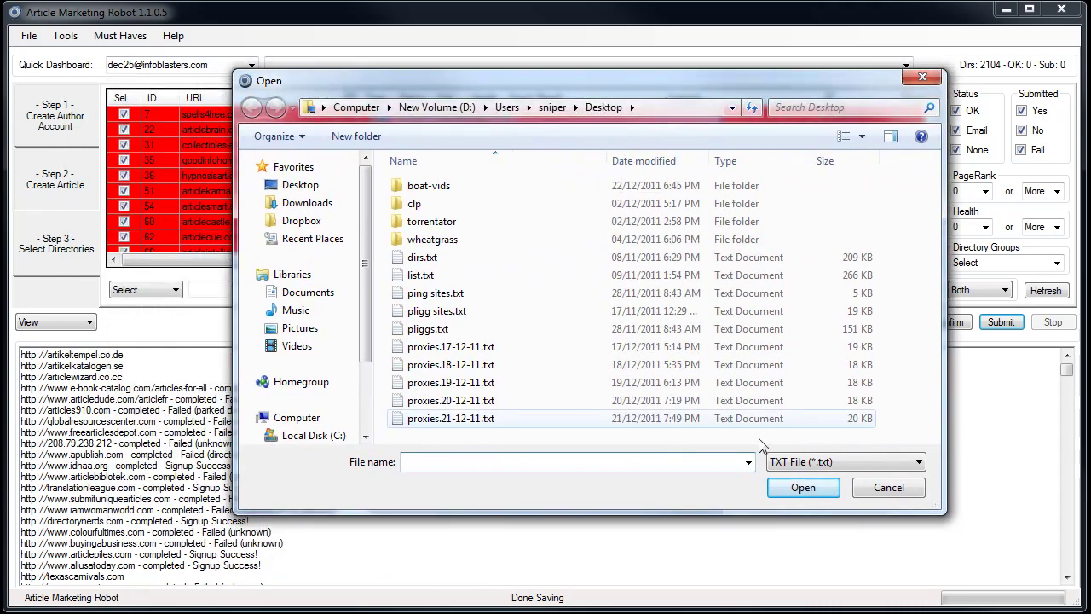
right_click(564, 400)
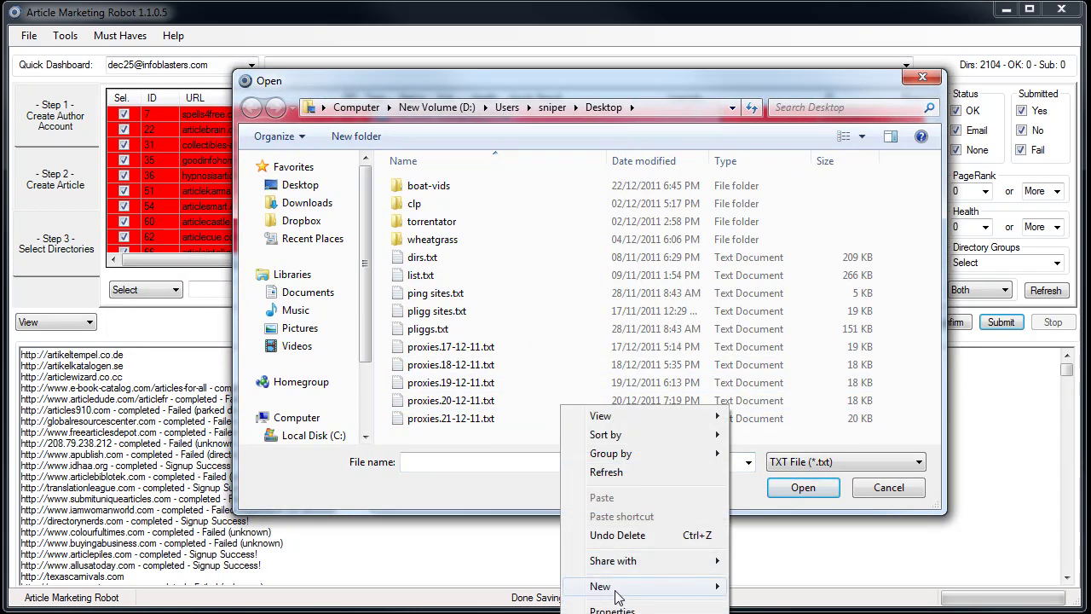
mouse_move(616, 588)
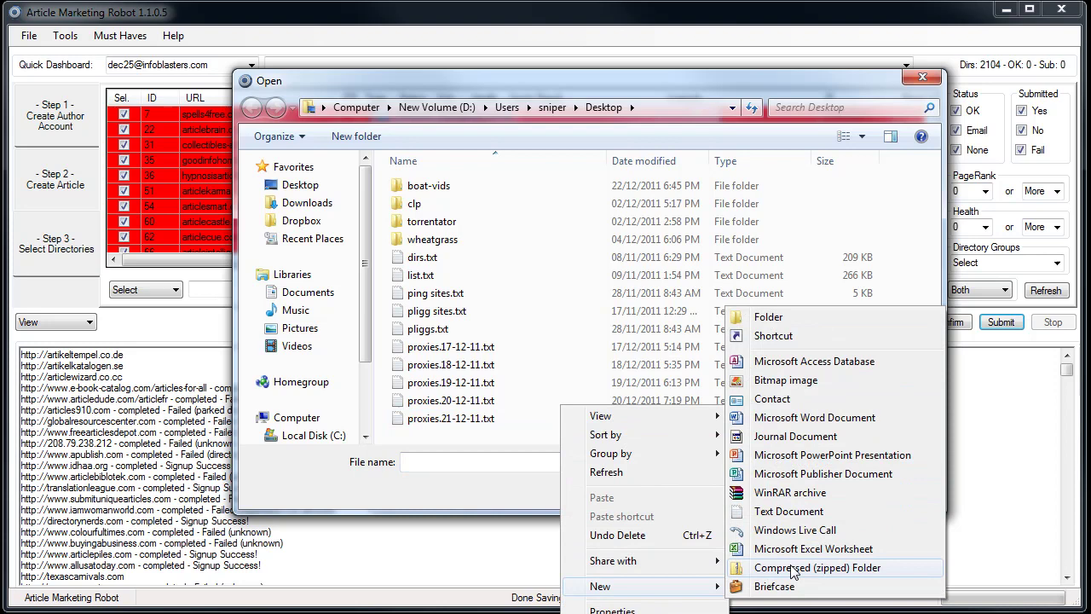
click(778, 511)
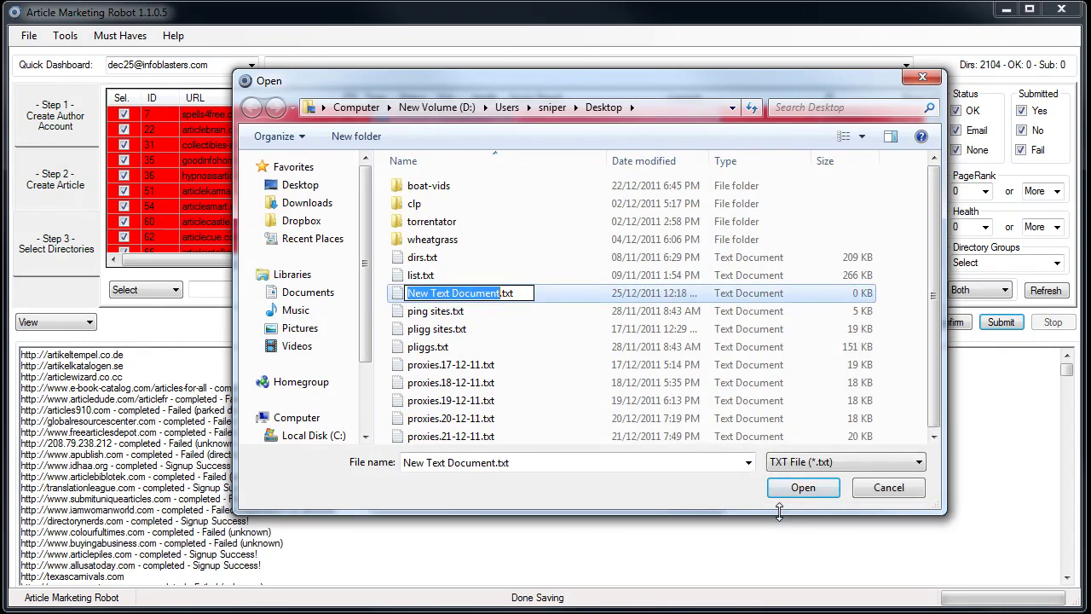
text(blogs)
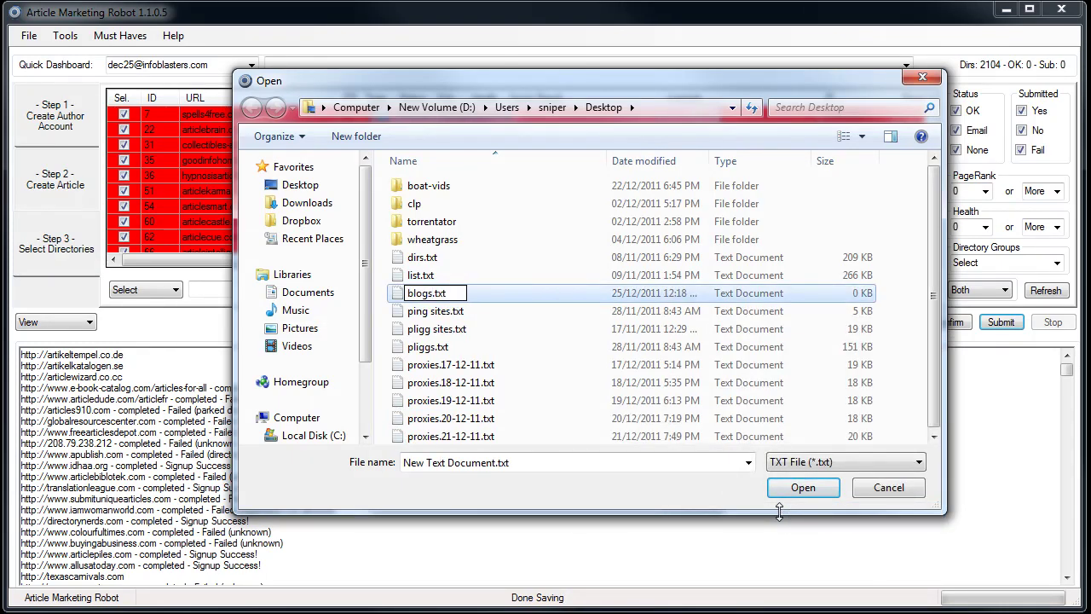
click(426, 312)
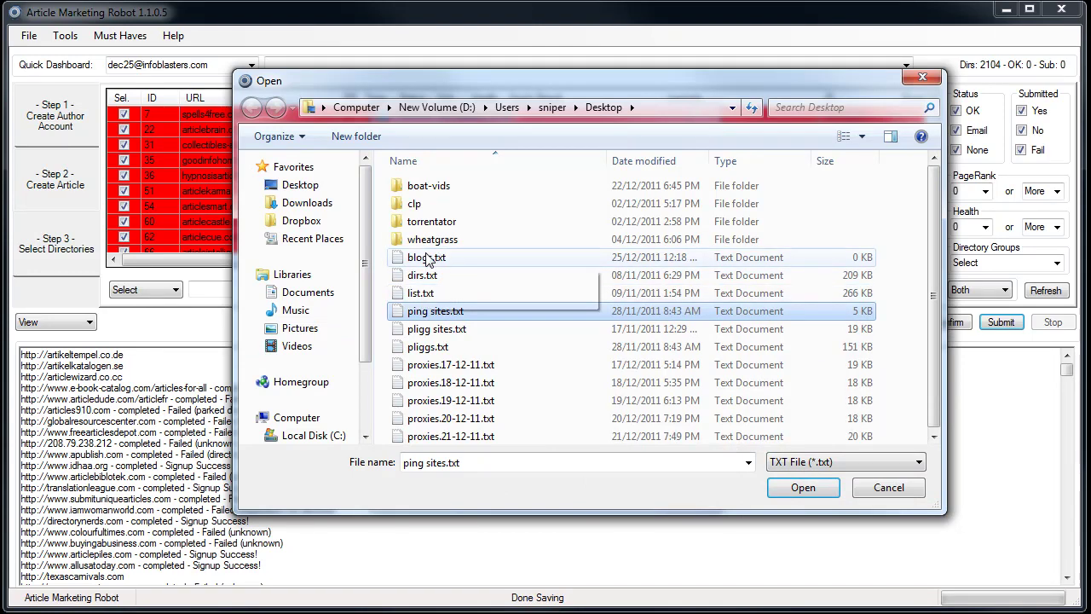
click(426, 259)
right_click(426, 258)
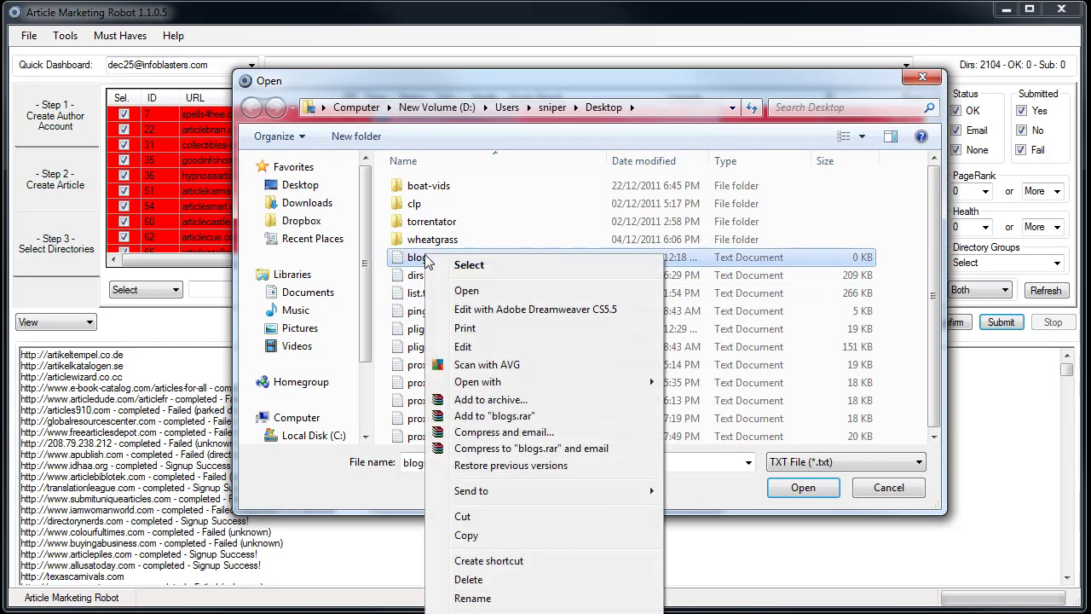
click(488, 350)
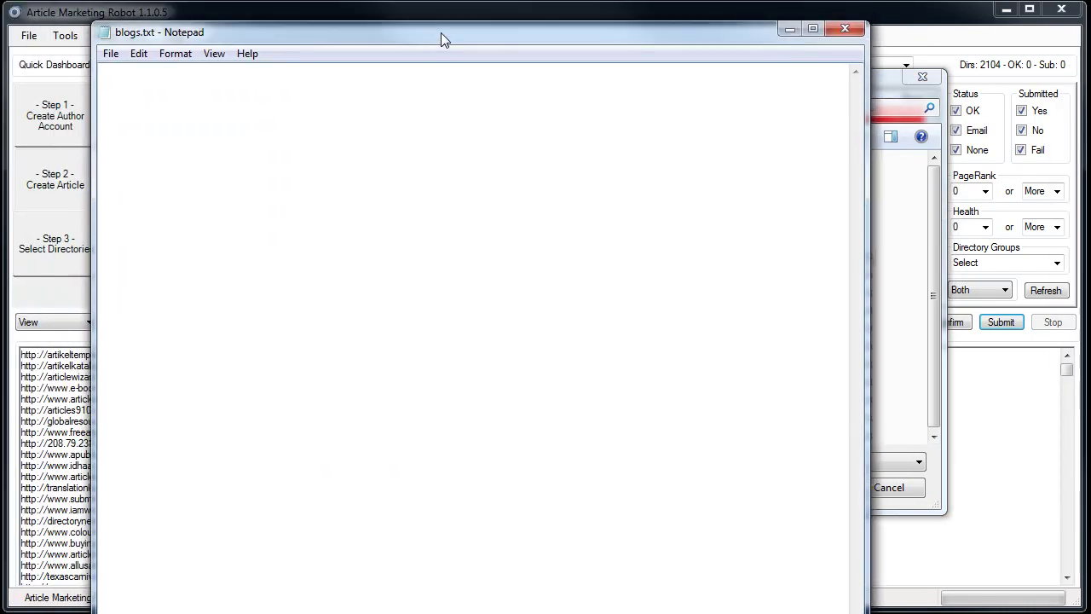
text(http://www.blog1.com/)
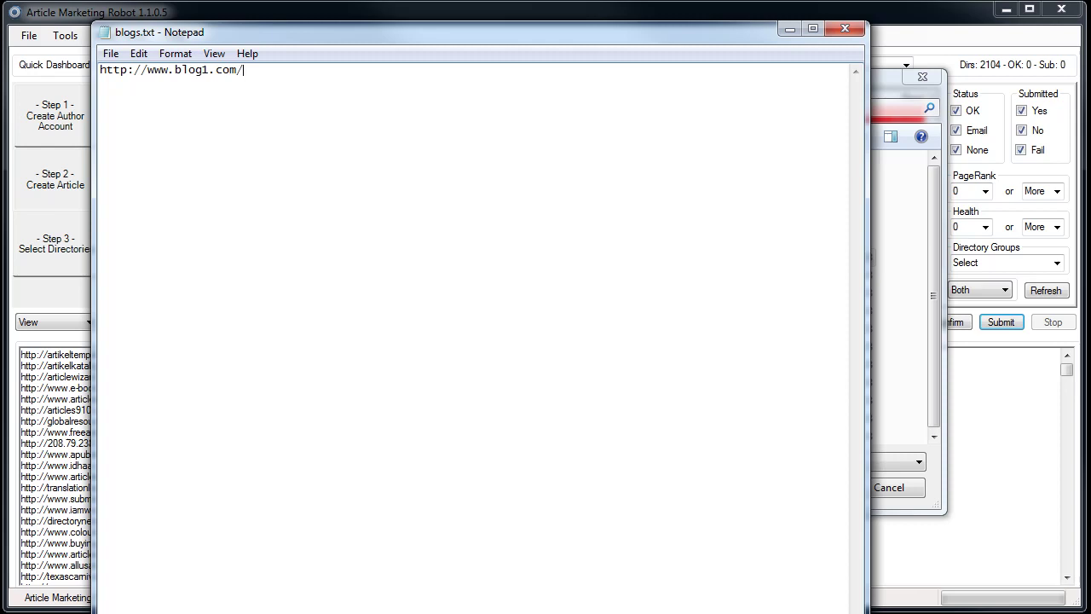
key(BackSpace)
text(,user,pass)
key(ctrl+a)
key(ctrl+c)
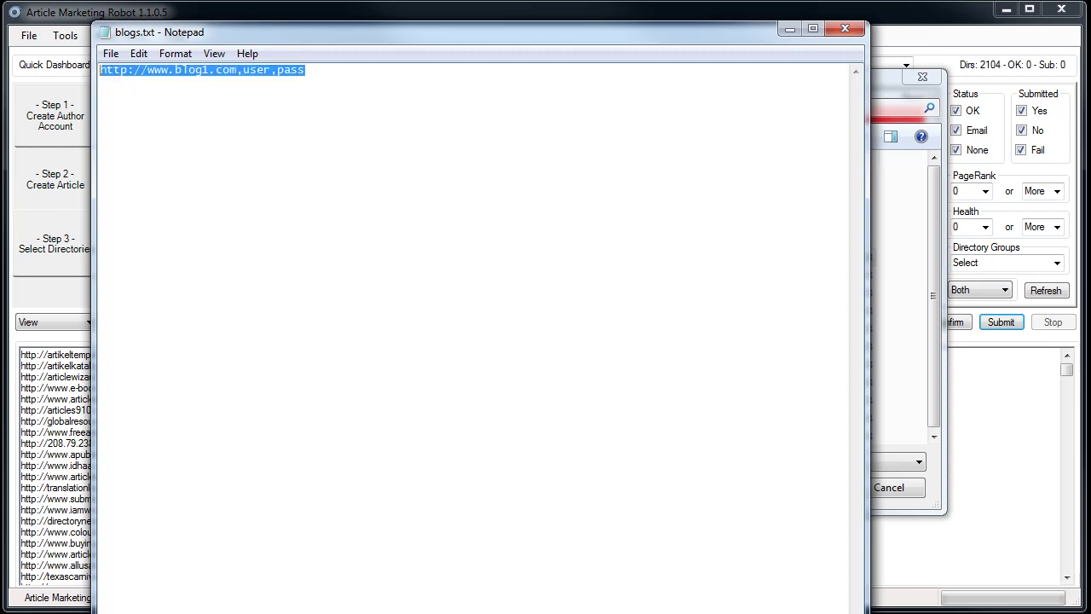
key(End)
key(Return)
key(ctrl+v)
key(Return)
key(ctrl+v)
key(Return)
key(ctrl+v)
key(Return)
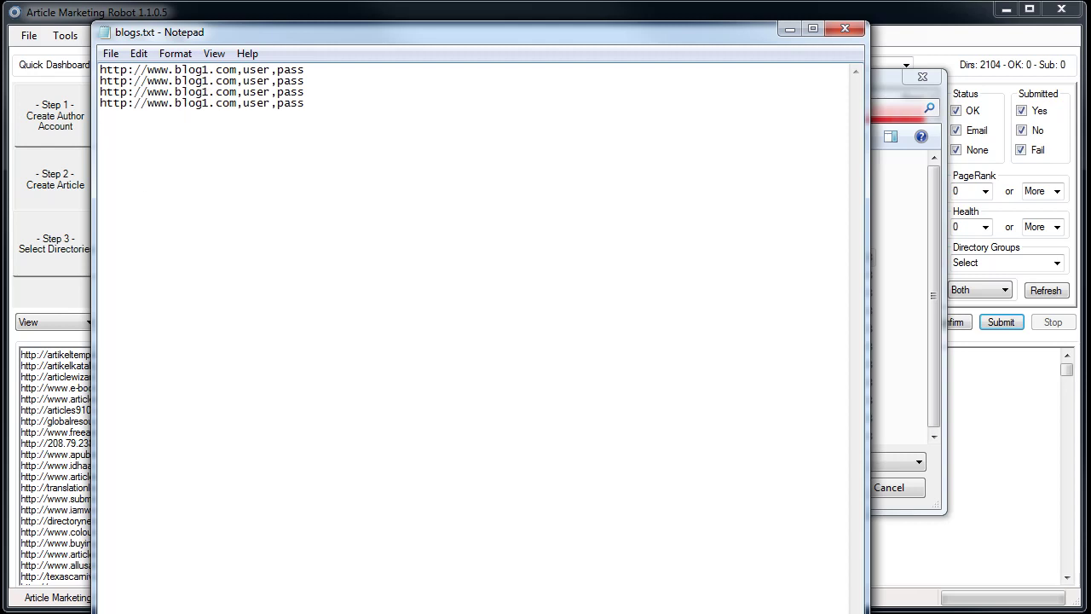
key(BackSpace)
text(3)
- Save and close blogs.txt, then import it into the Personal WordPress Blogs list
click(844, 31)
click(456, 360)
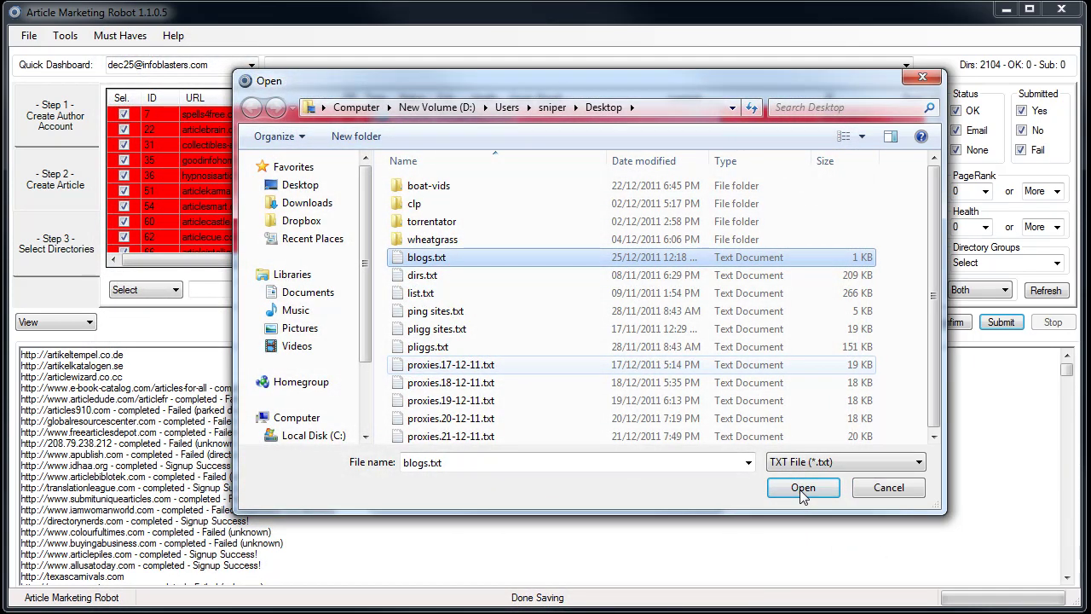
key(Return)
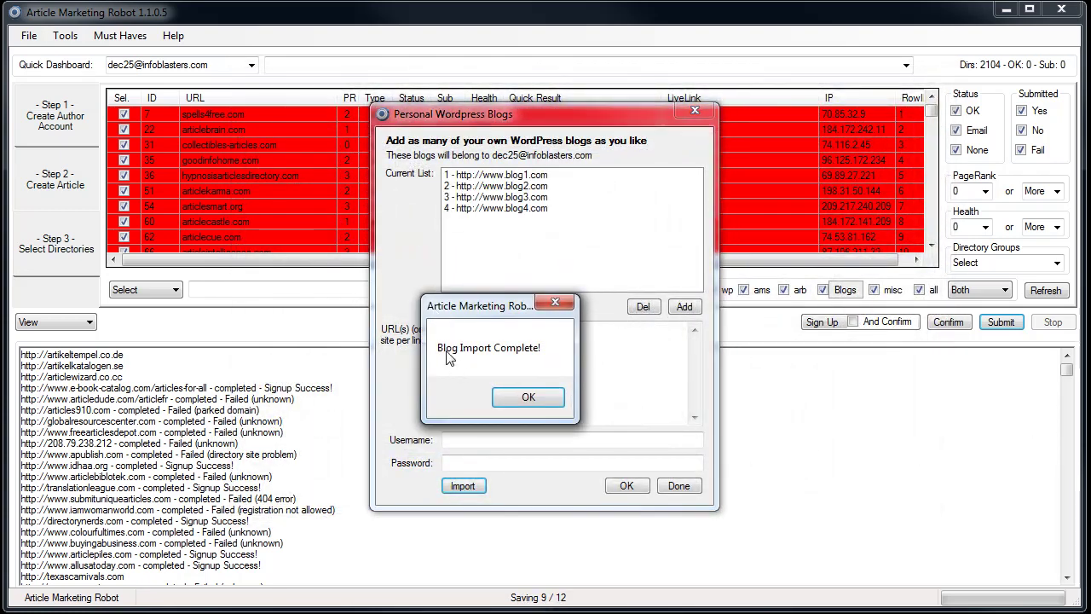
- Review the imported blog1–blog4 entries in Current List for their URL and login
click(526, 397)
click(497, 175)
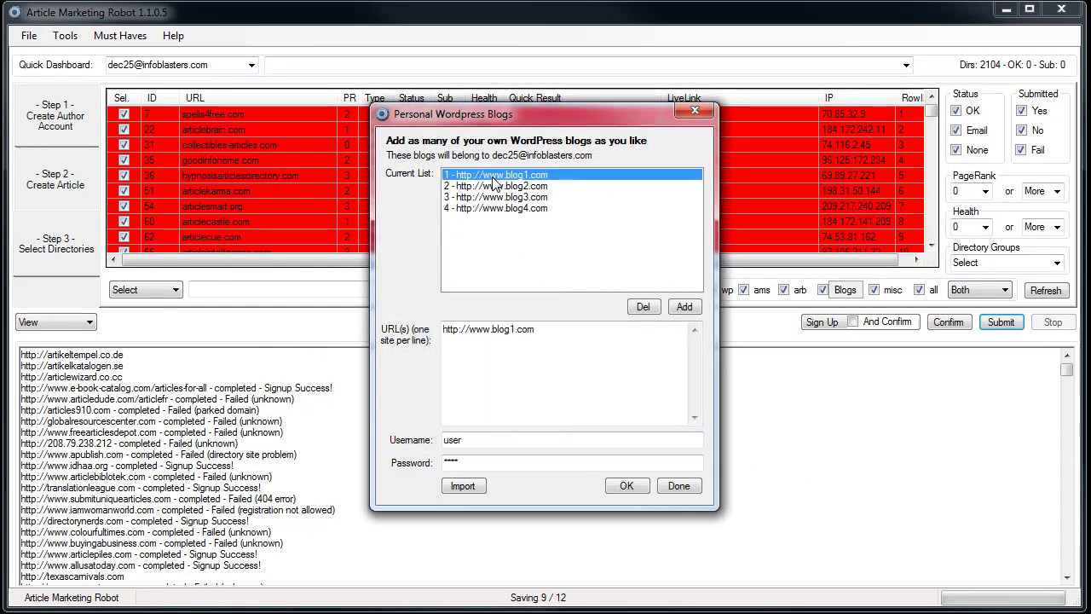
click(461, 187)
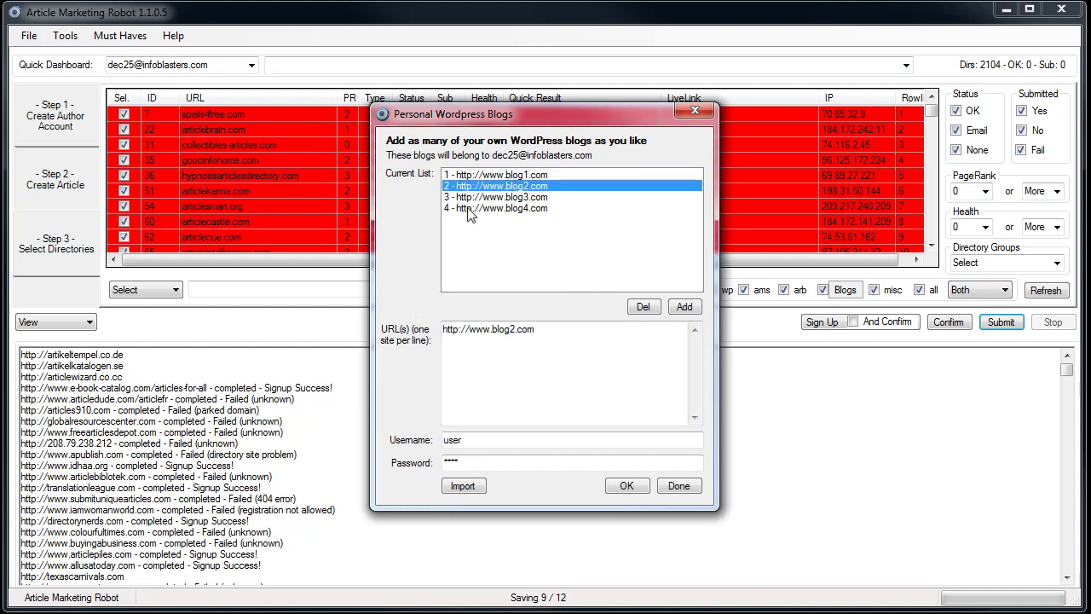
drag(466, 208, 467, 197)
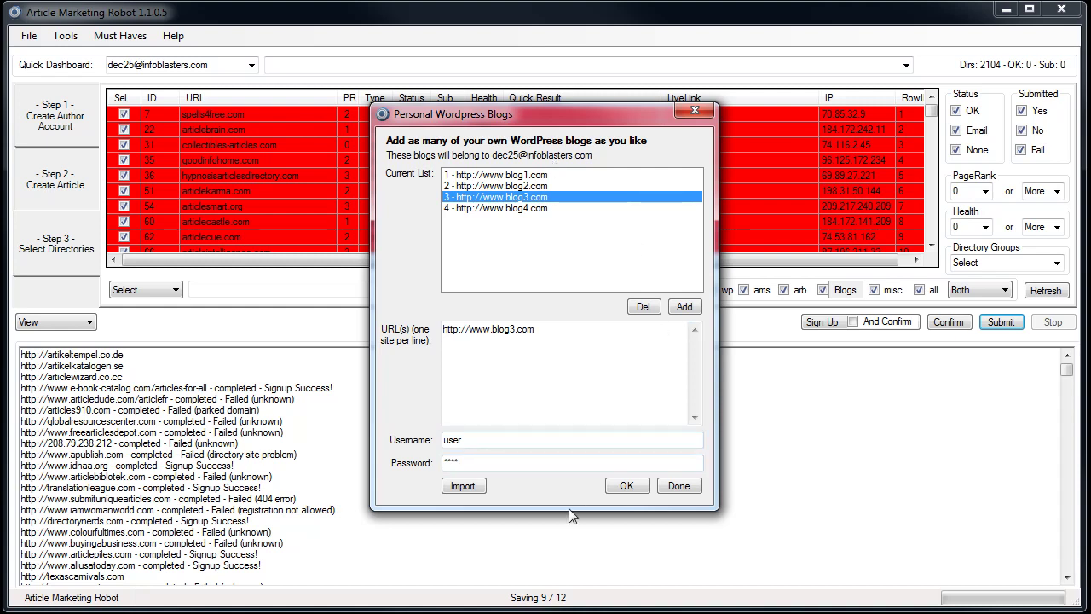
- Select all four imported blogs in Current List and delete them, confirming with Yes
drag(421, 122, 389, 105)
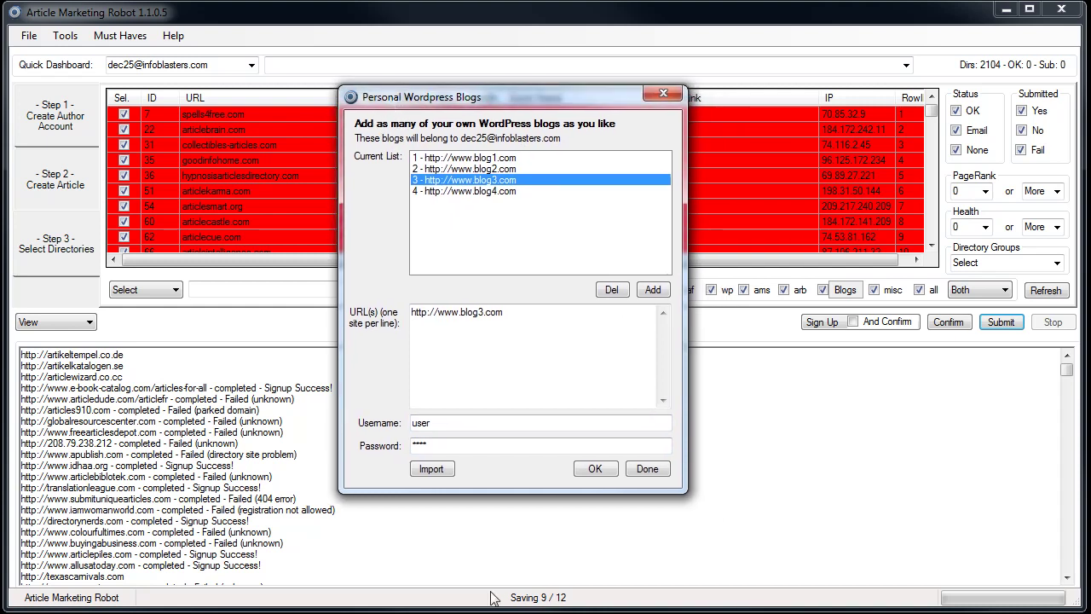
click(435, 191)
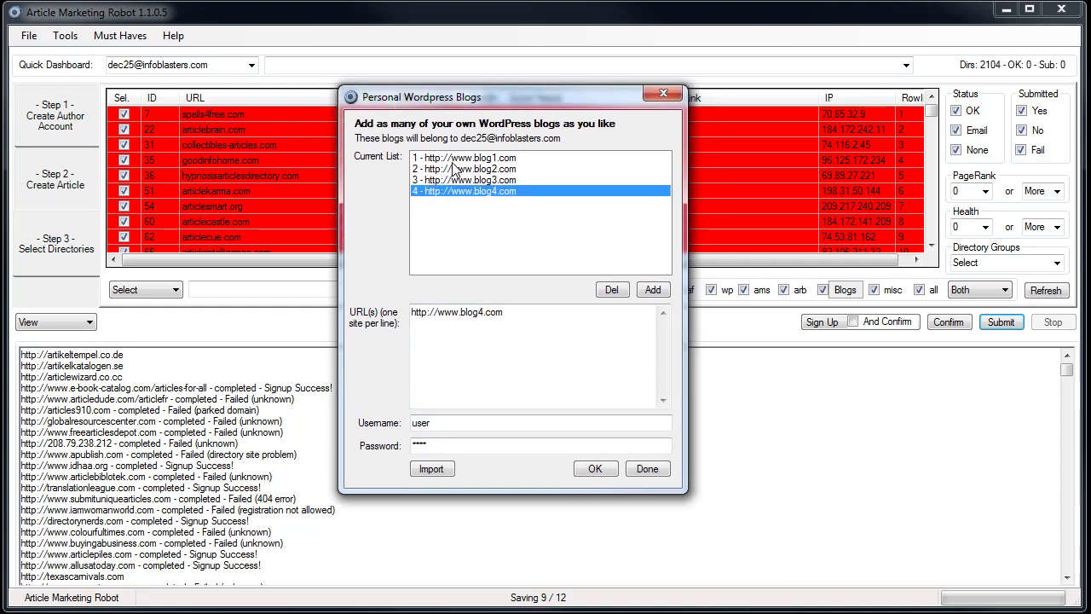
drag(458, 159, 446, 205)
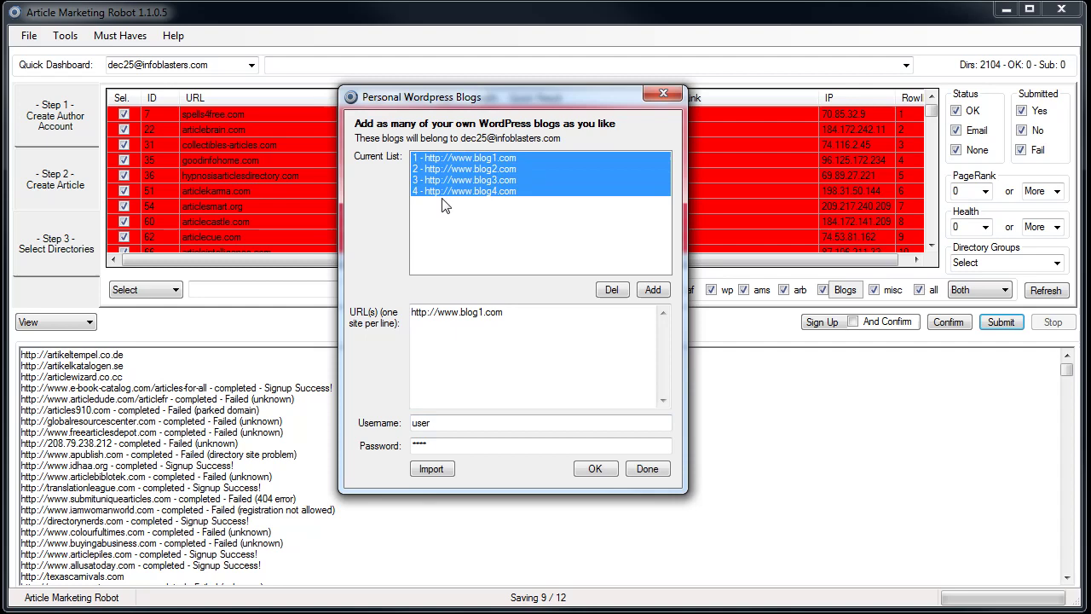
click(612, 289)
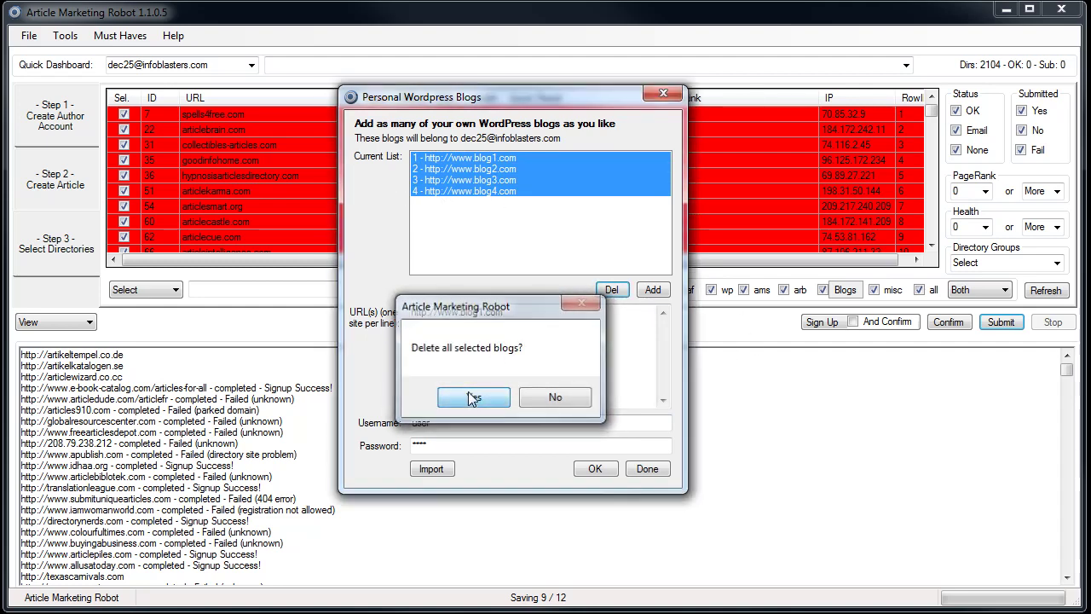
click(475, 396)
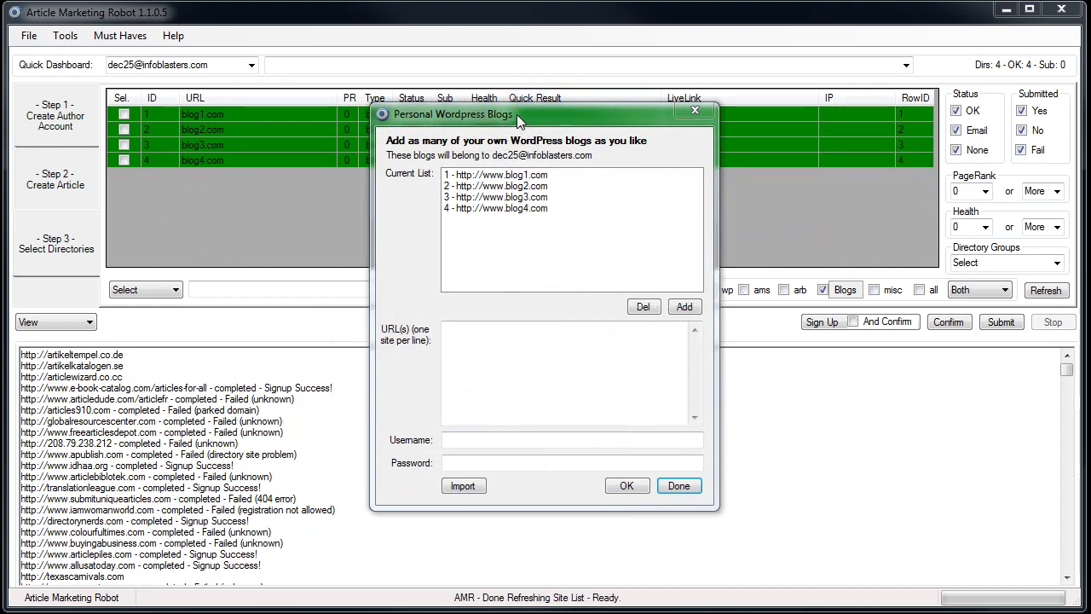
drag(517, 115, 479, 69)
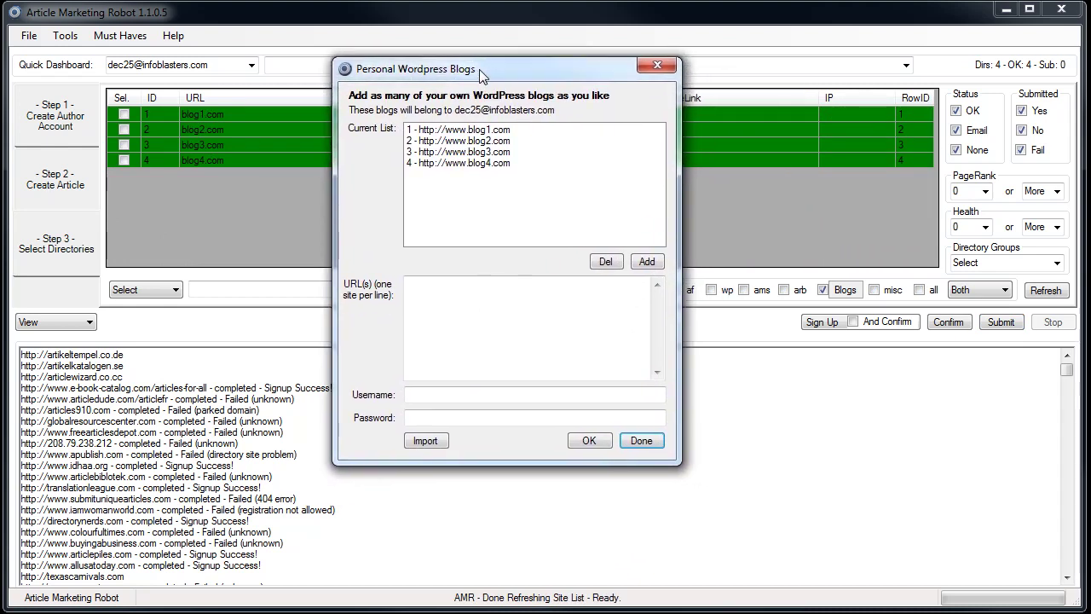
click(503, 140)
click(471, 130)
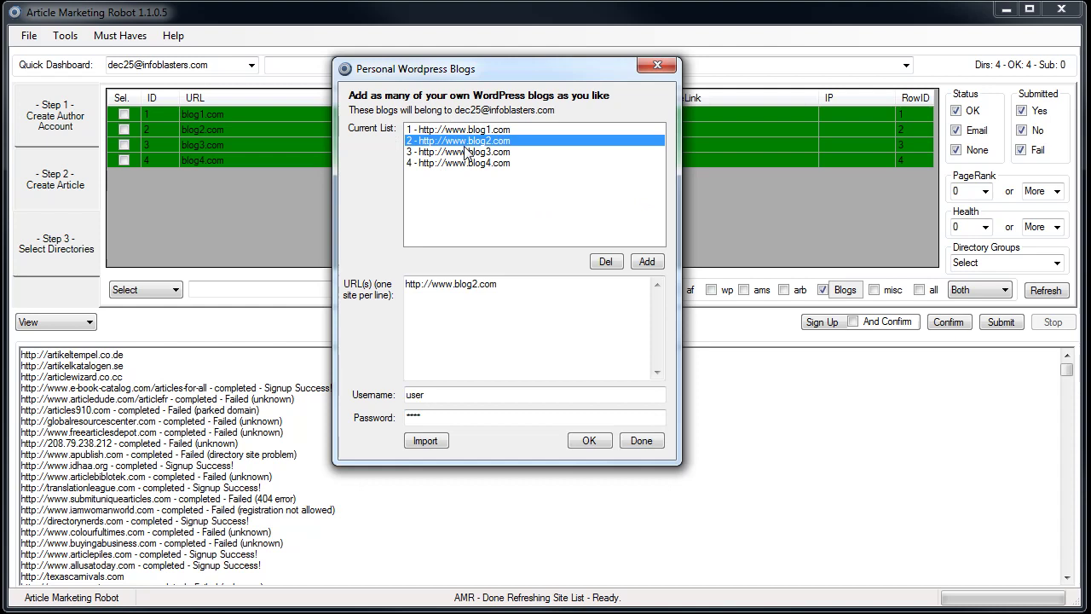
click(468, 152)
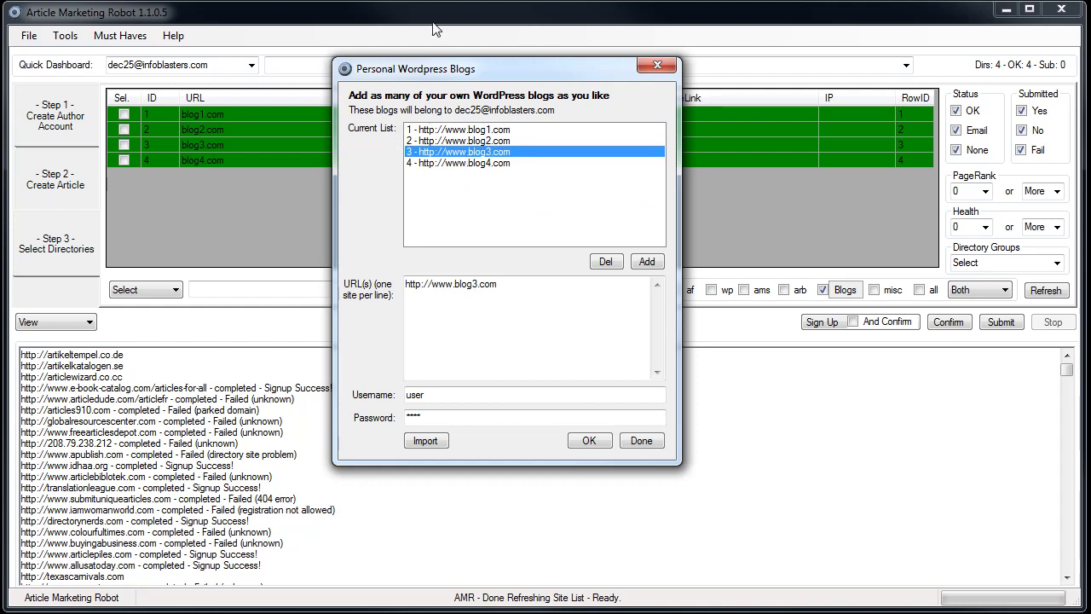
drag(430, 69, 561, 70)
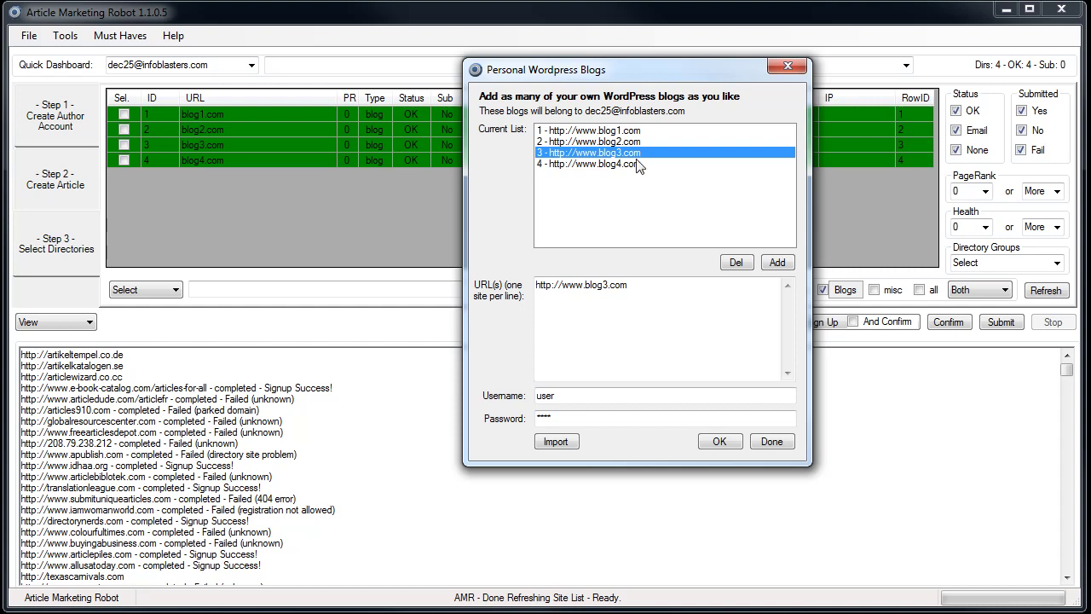
click(628, 130)
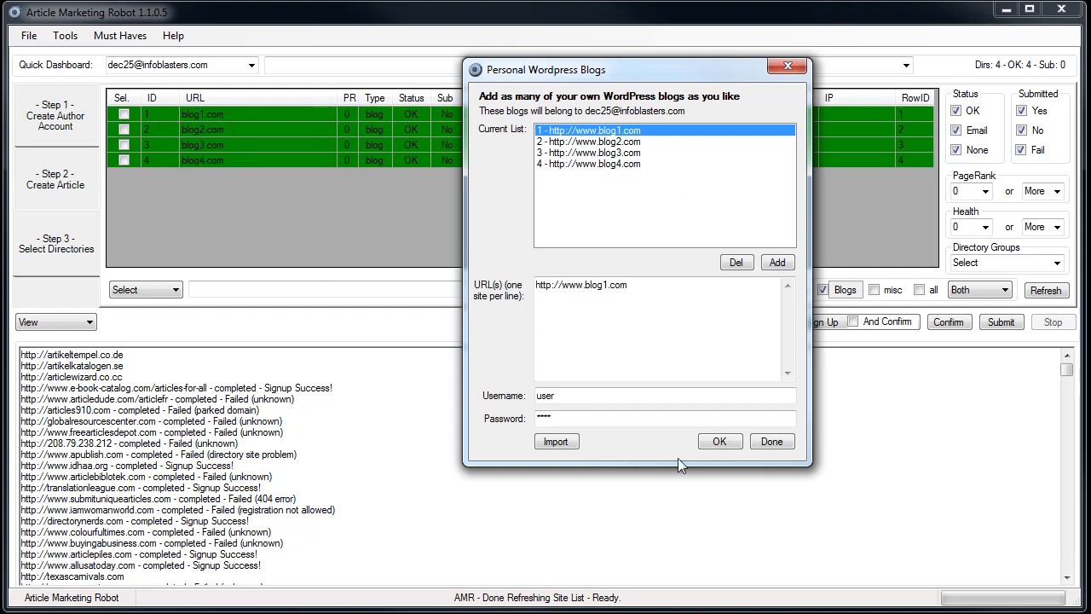
click(772, 442)
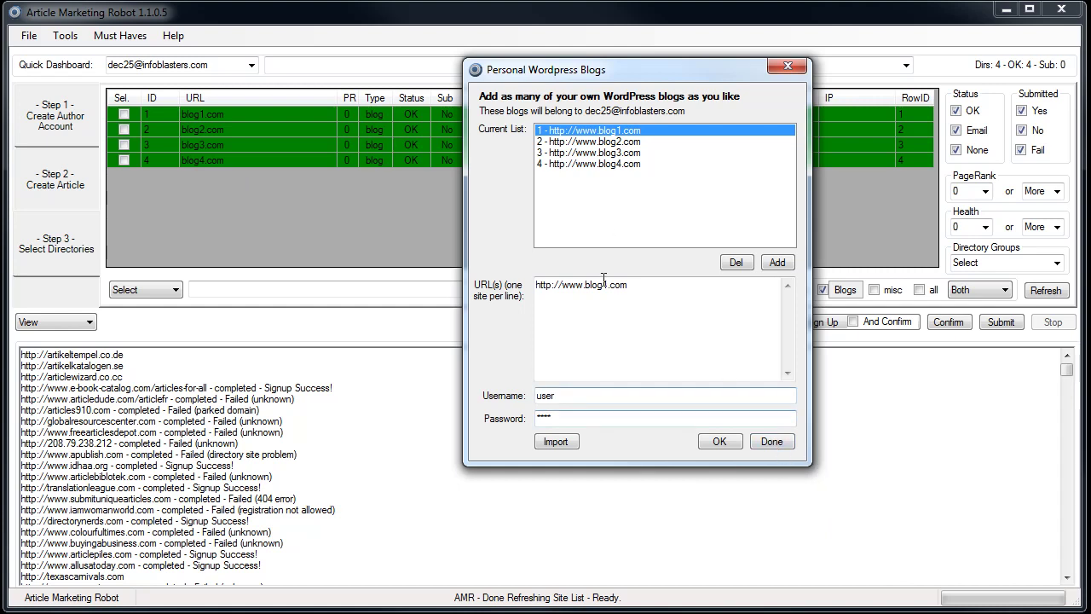
click(780, 263)
click(558, 397)
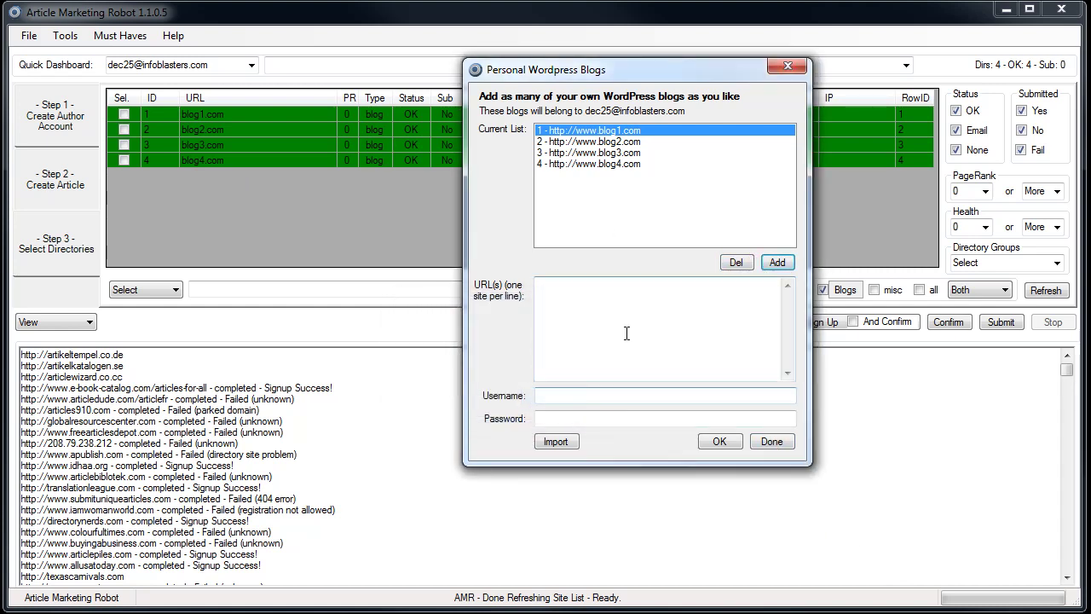
text(http://www.)
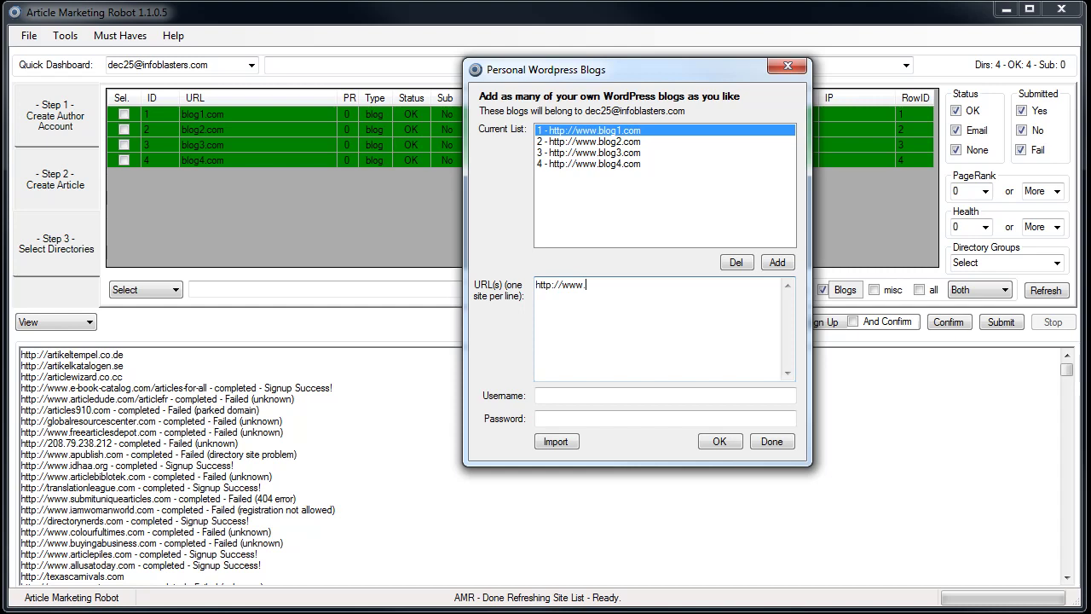
text(blog.com/wp-ap)
drag(681, 285, 626, 284)
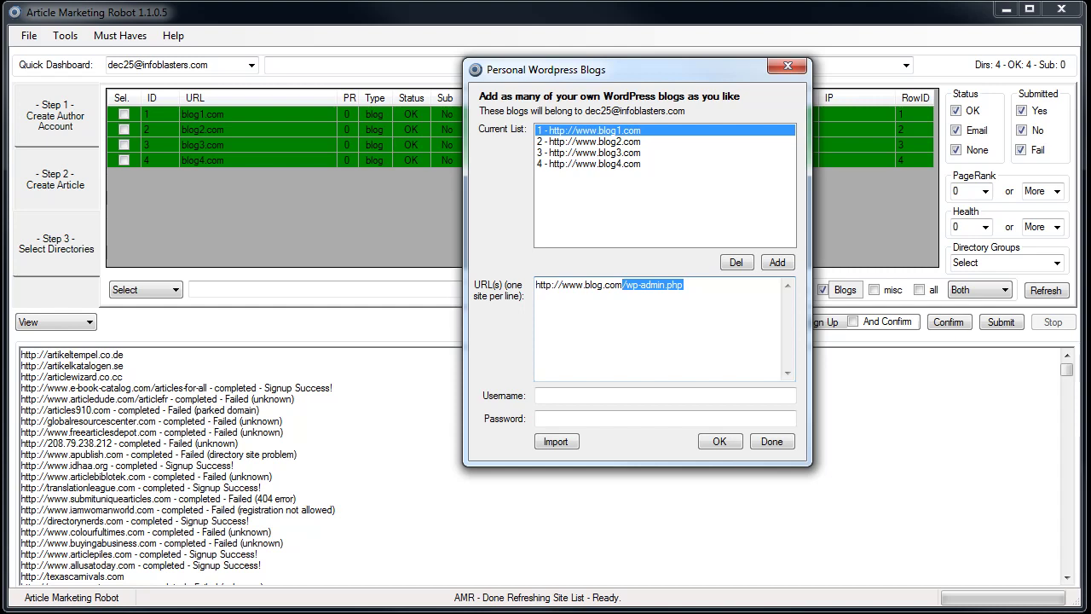
click(626, 284)
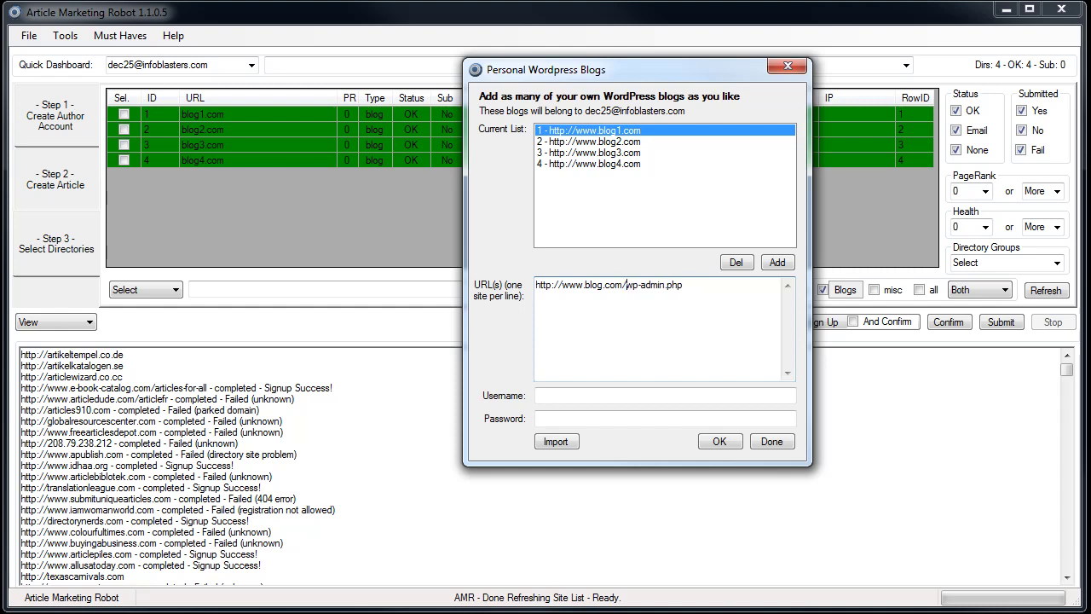